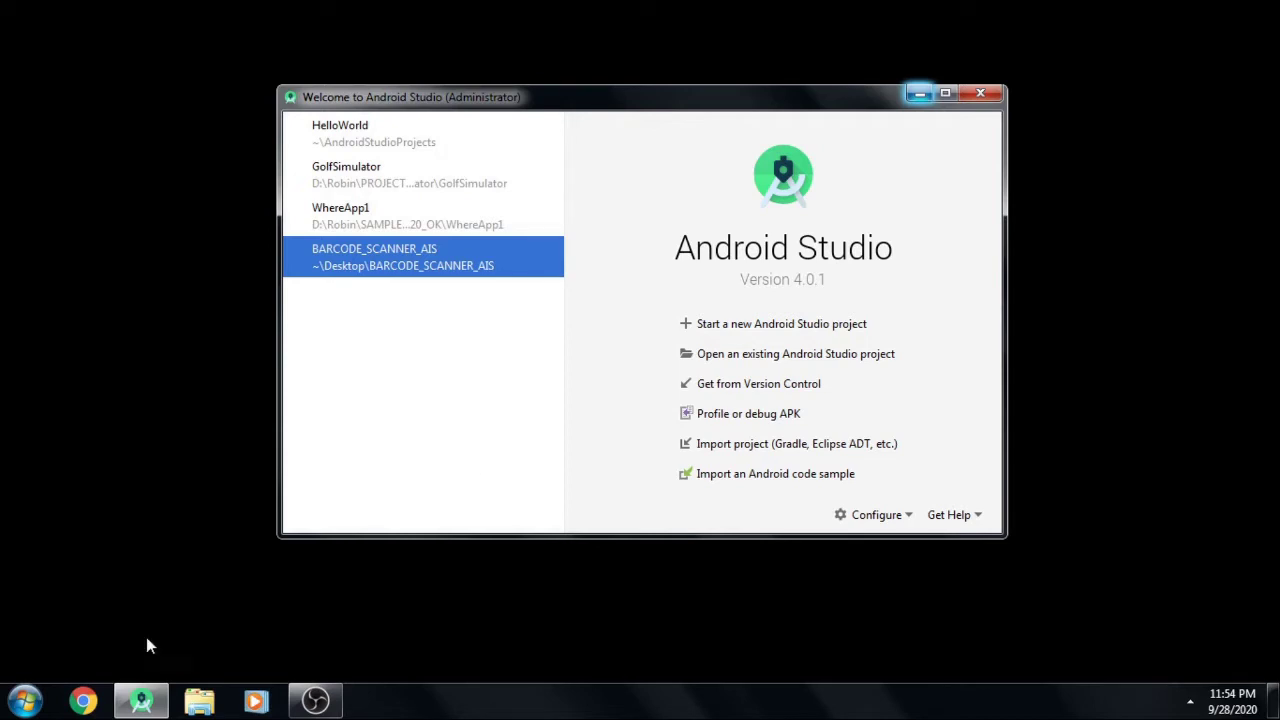
Start a new Android Studio project from the Empty Activity phone and tablet template
mouse_move(138, 703)
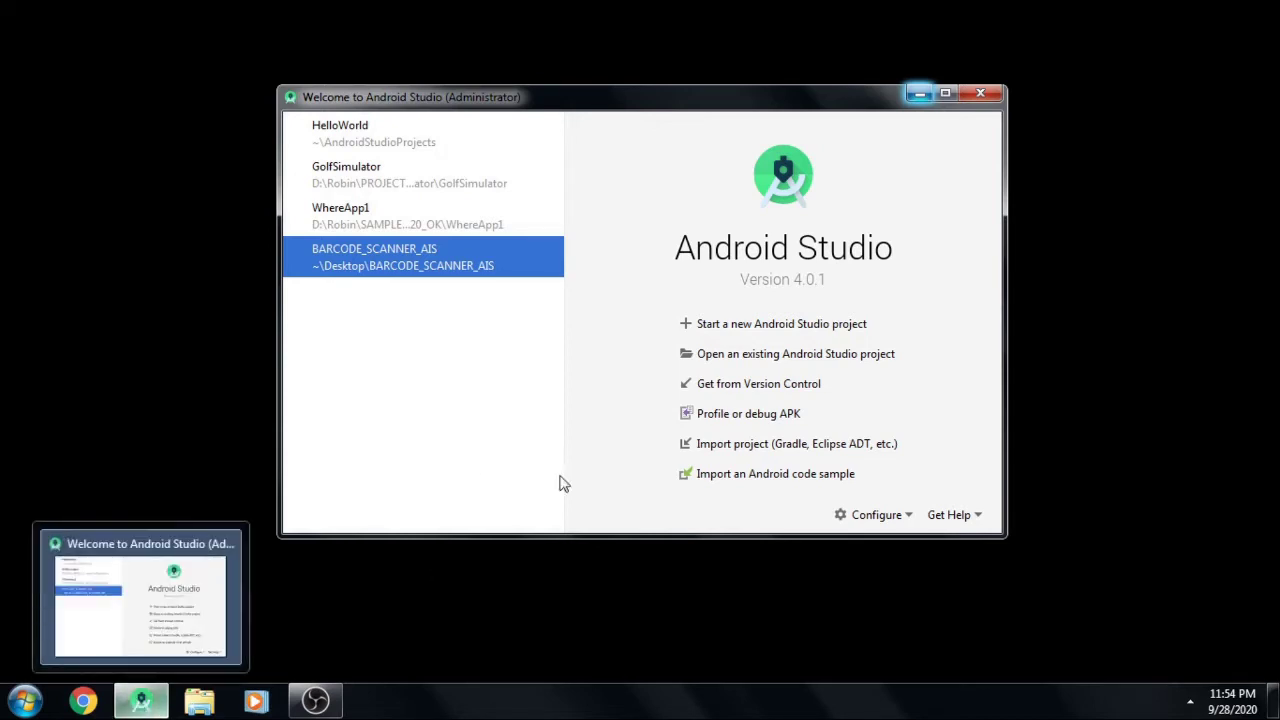
left_click(737, 330)
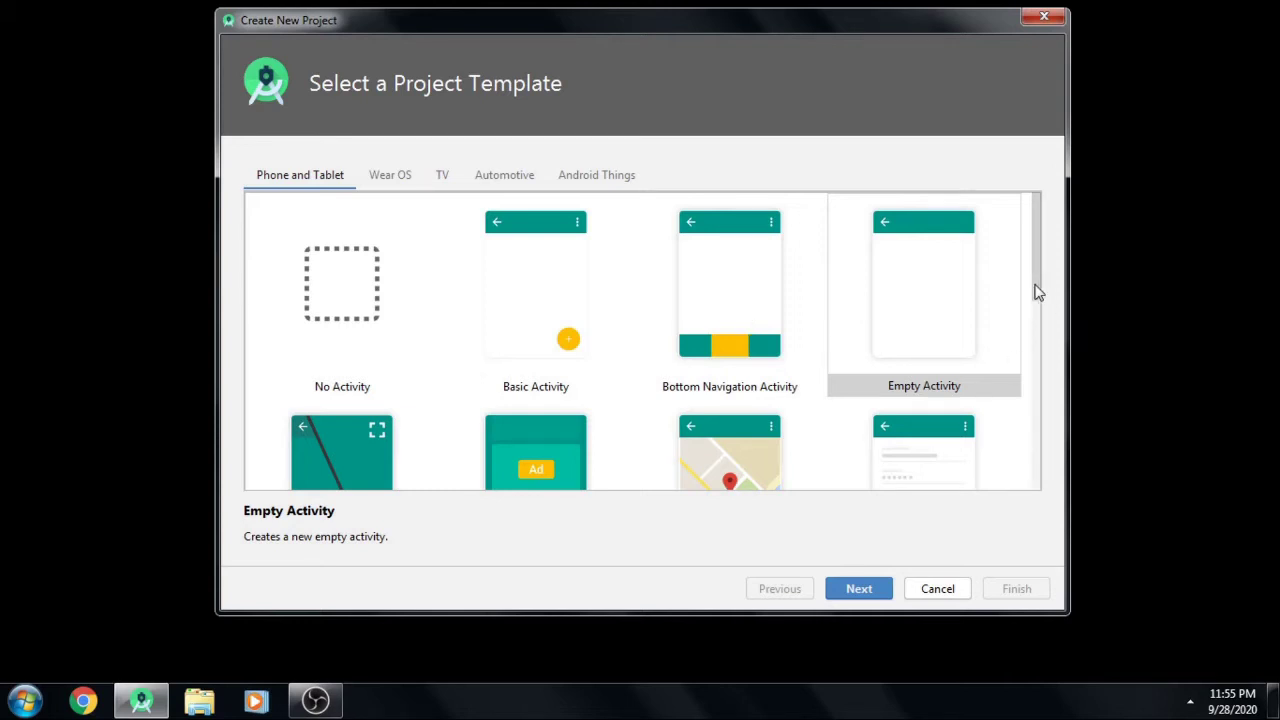
left_click_drag(1037, 289, 1062, 278)
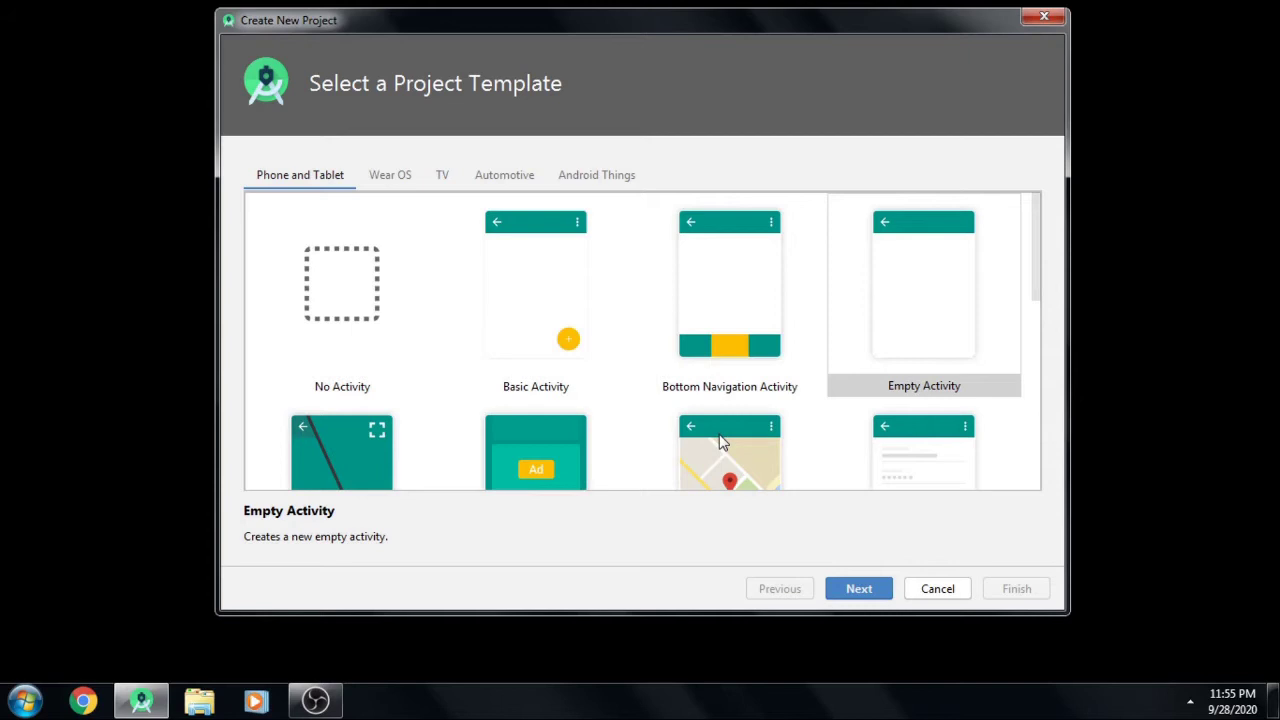
left_click(886, 332)
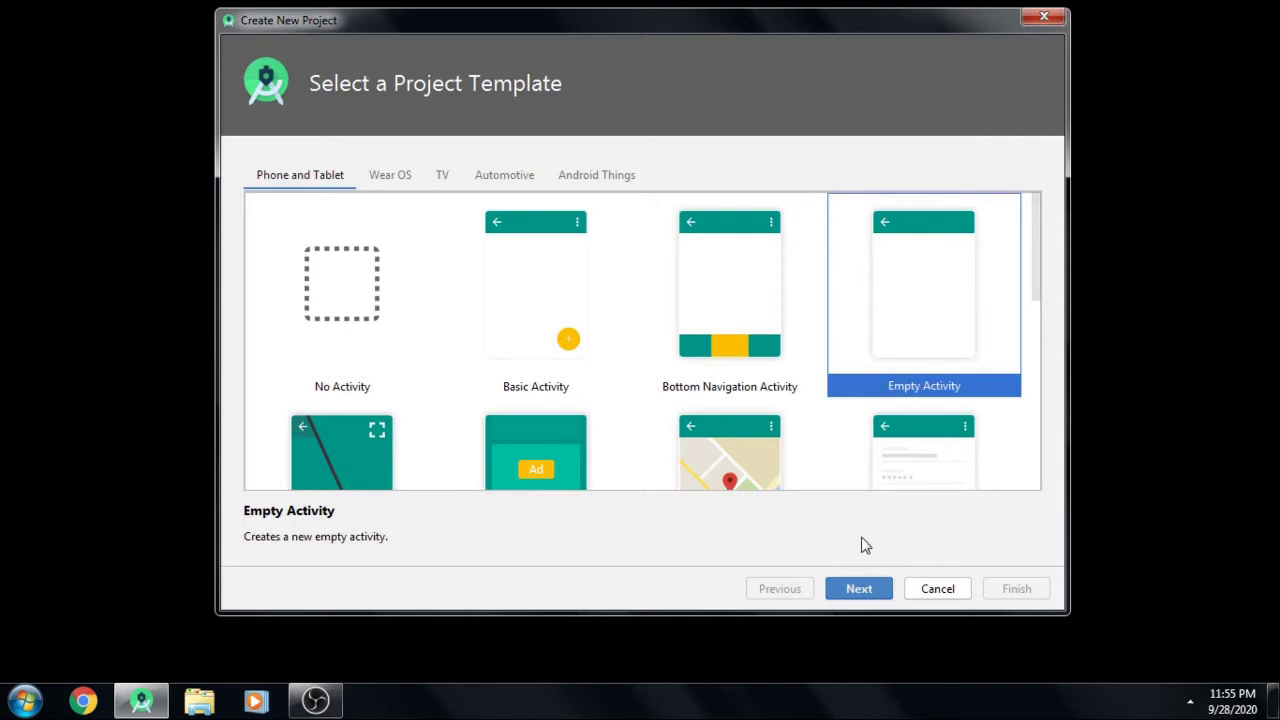
left_click(848, 588)
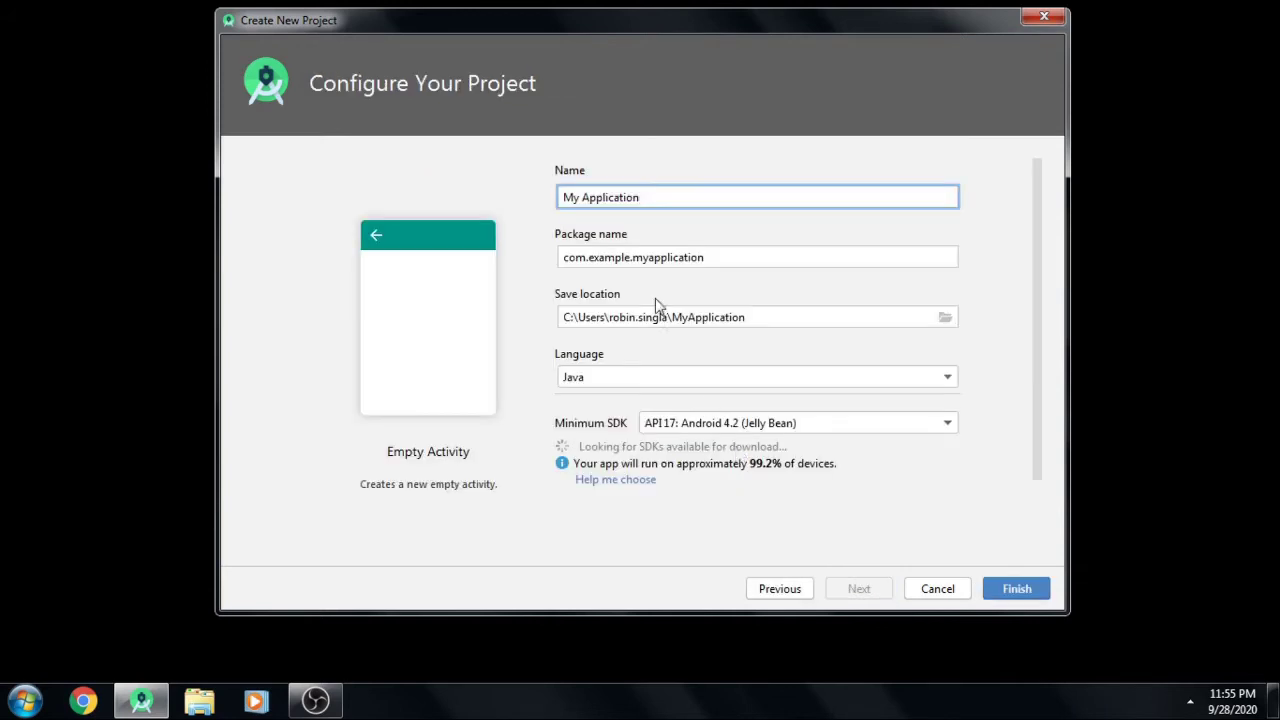
Name the new project FoxAndroid in place of the default name
key("BackSpace")
key("BackSpace")
key("BackSpace")
key("BackSpace")
key("BackSpace")
key("BackSpace")
key("BackSpace")
key("BackSpace")
key("BackSpace")
key("BackSpace")
key("BackSpace")
key("BackSpace")
key("BackSpace")
key("BackSpace")
type("F")
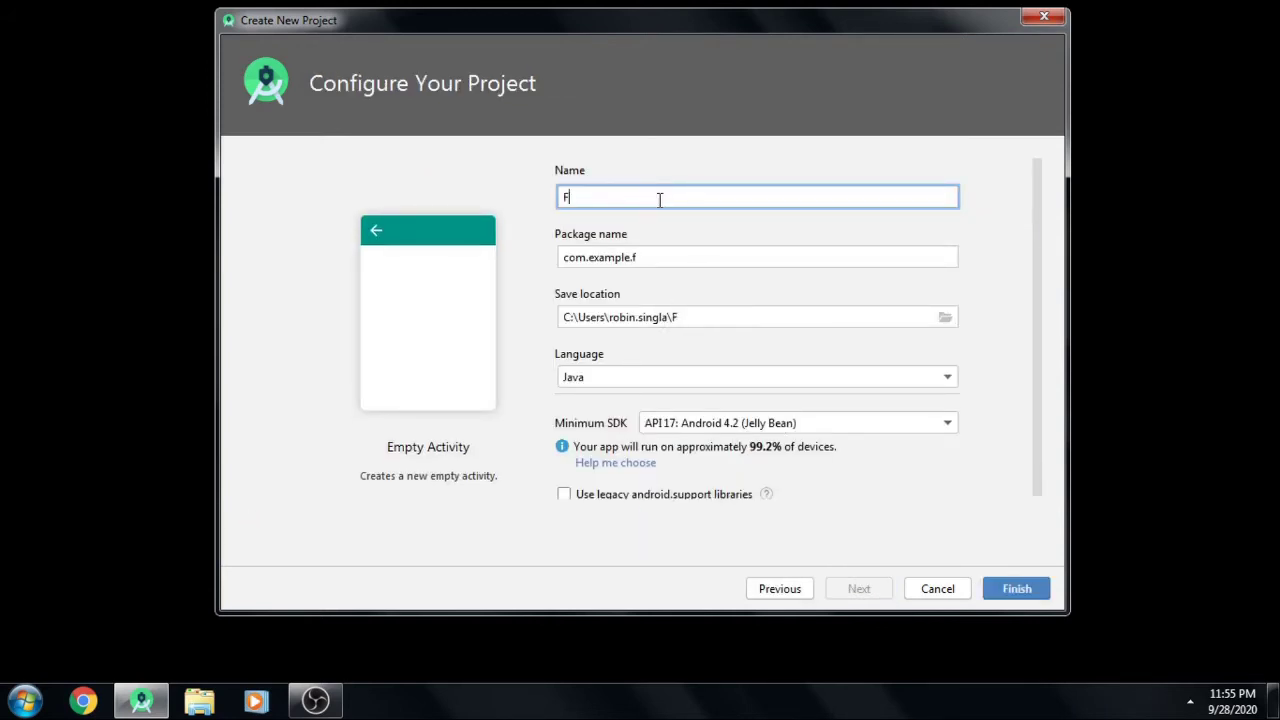
type("oxAndroid")
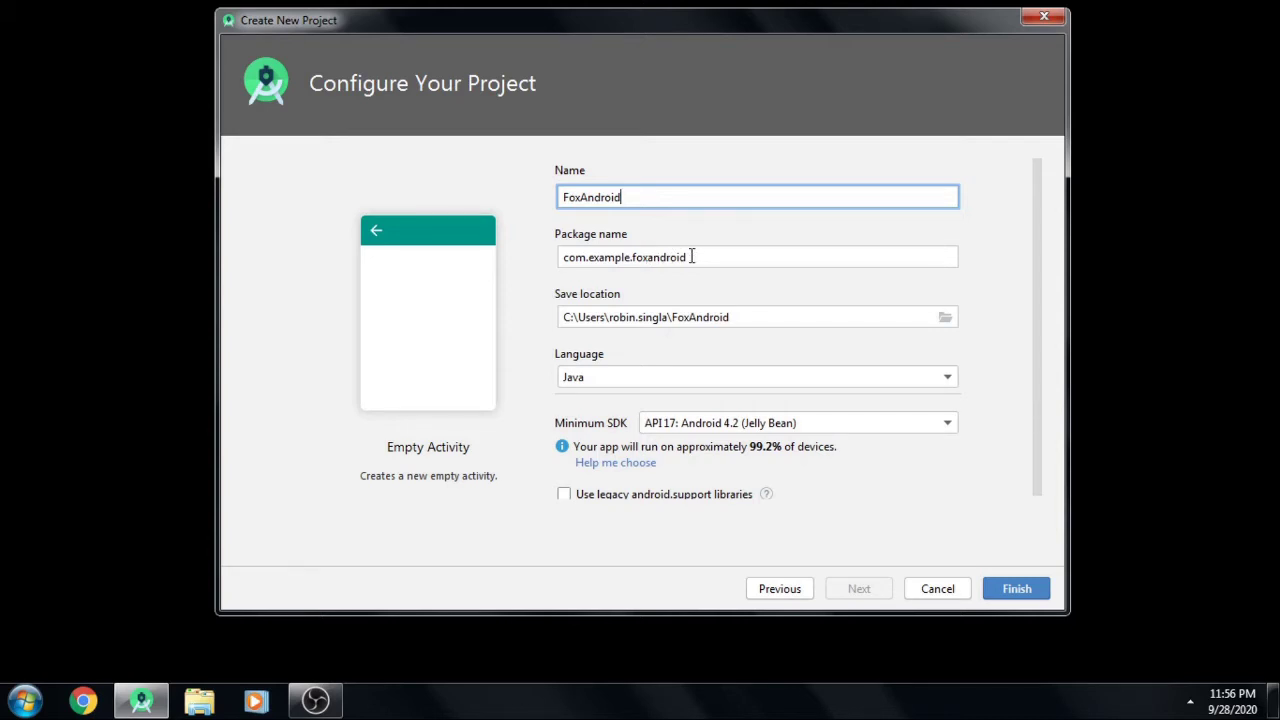
Review the package name and the available programming languages, keeping Java selected
left_click_drag(691, 256, 528, 254)
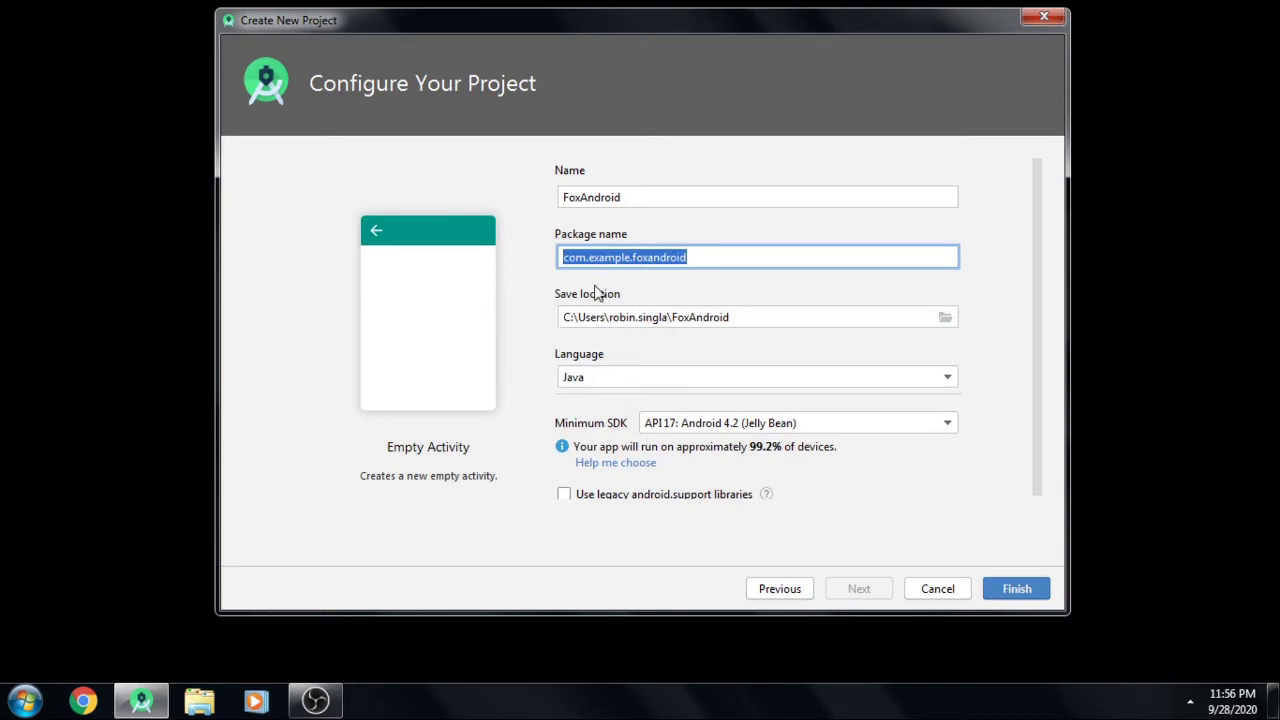
left_click(586, 385)
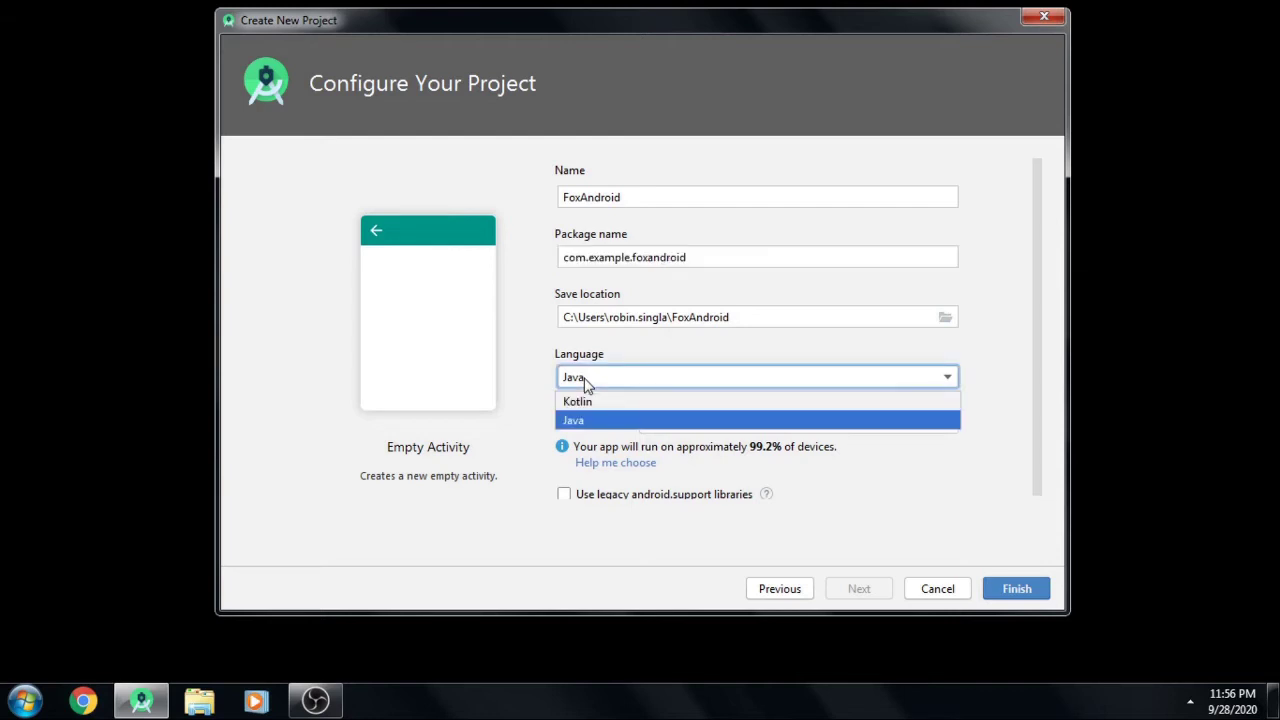
left_click(586, 385)
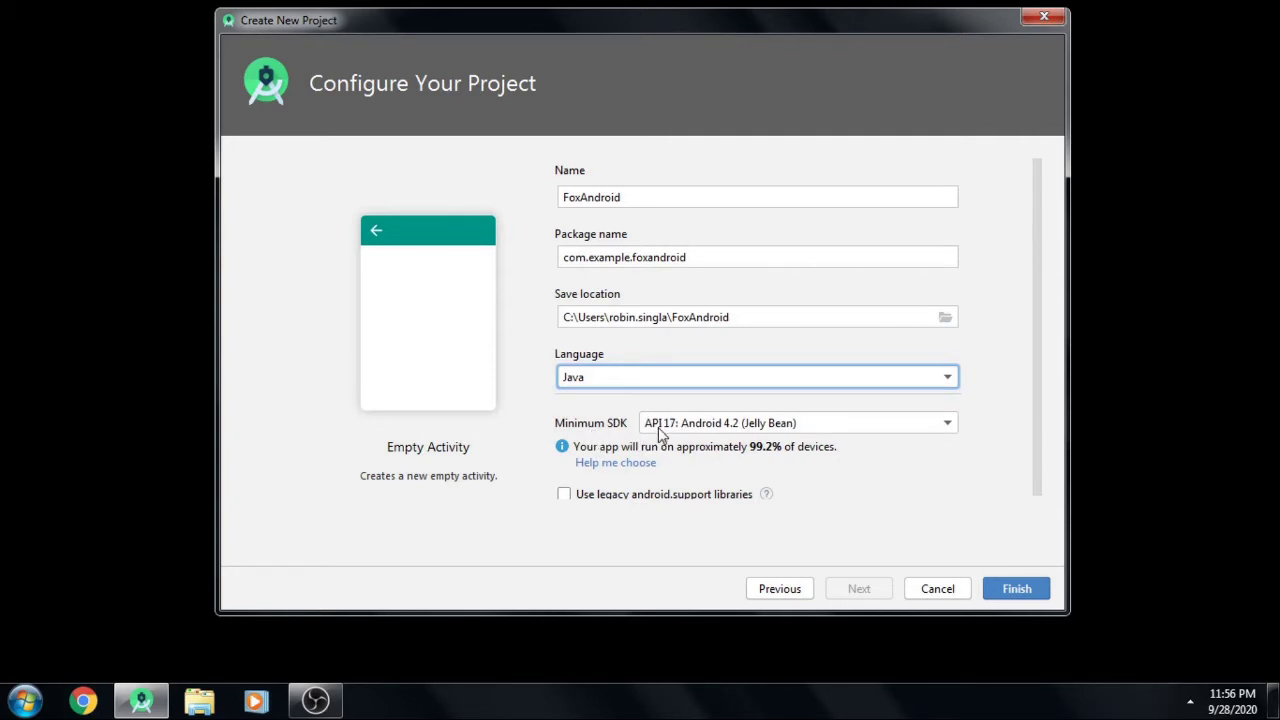
Set the minimum SDK to API 29: Android 10.0 (Q)
left_click(776, 423)
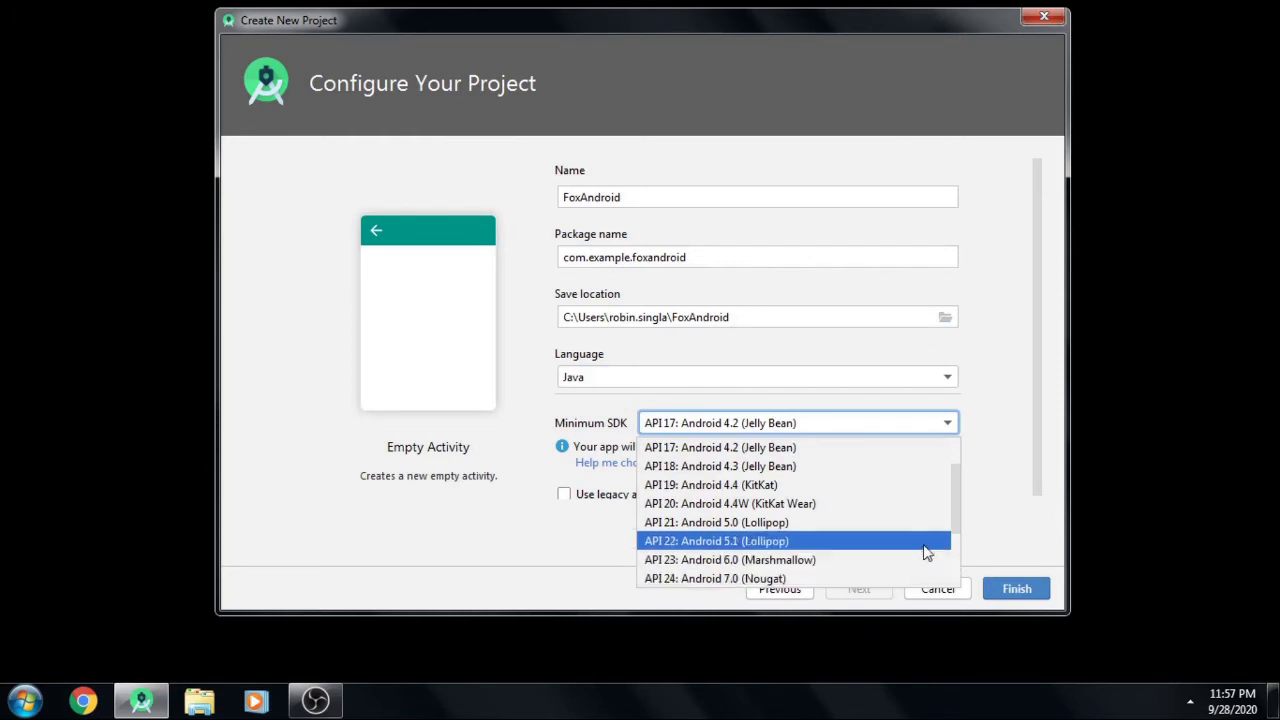
scroll(962, 566, "down", 2)
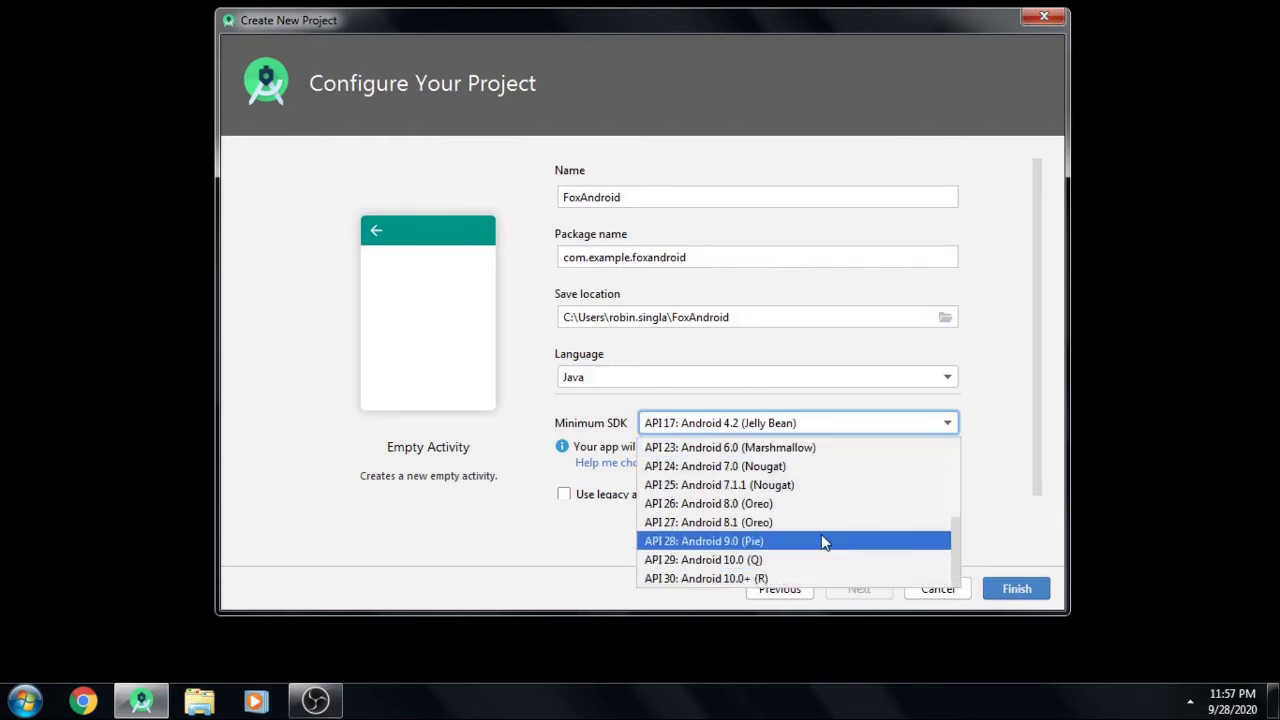
left_click(809, 560)
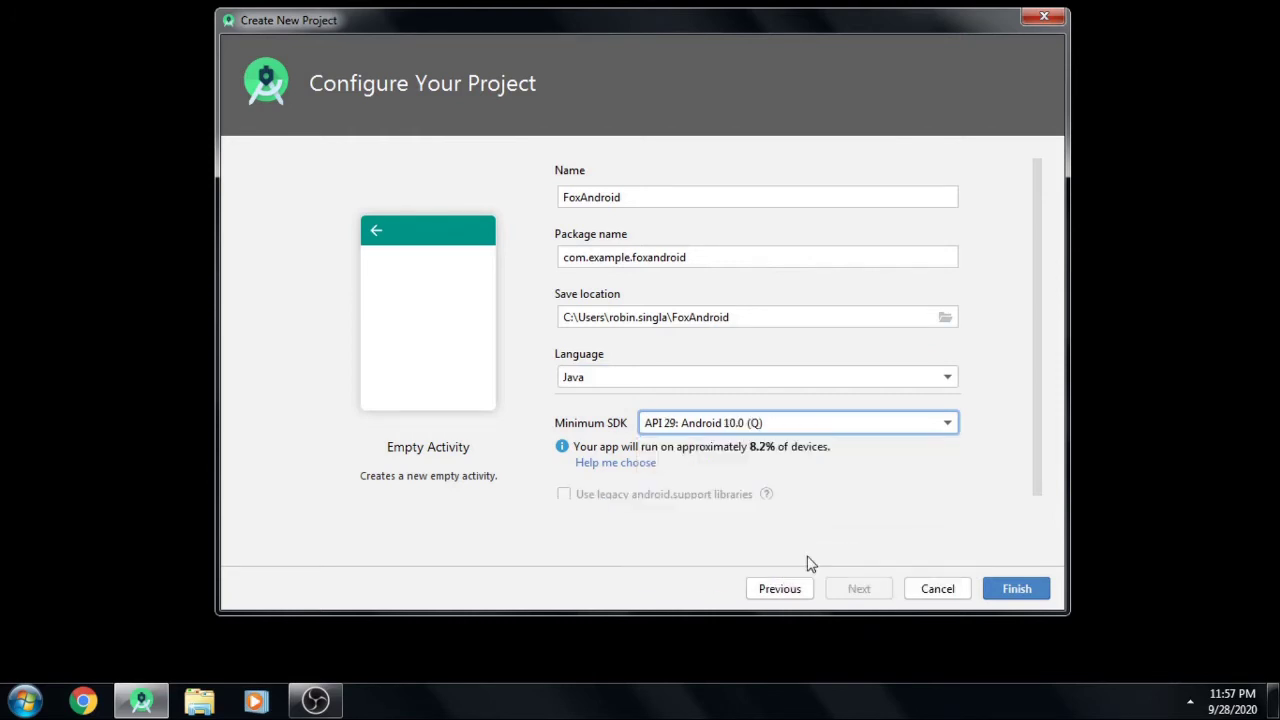
Set the minimum SDK to API 18: Android 4.3 (Jelly Bean) and create the project, dismissing the startup tip
left_click(768, 426)
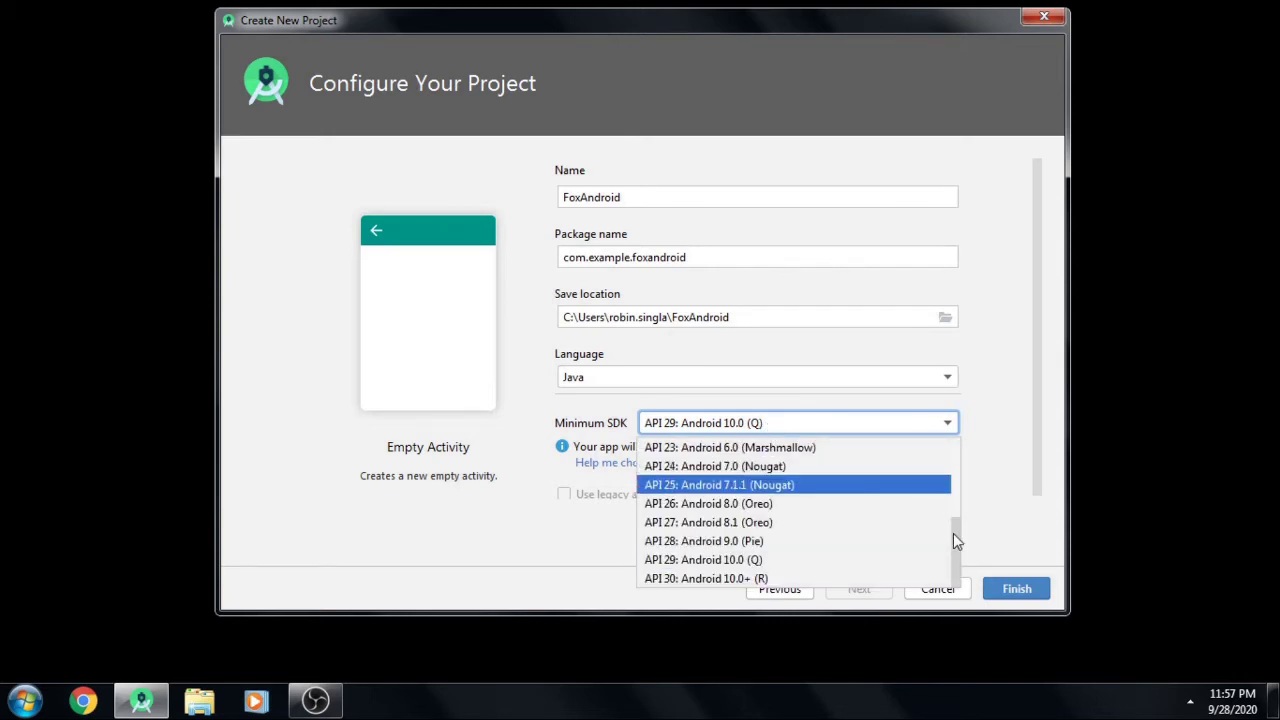
left_click_drag(953, 540, 958, 480)
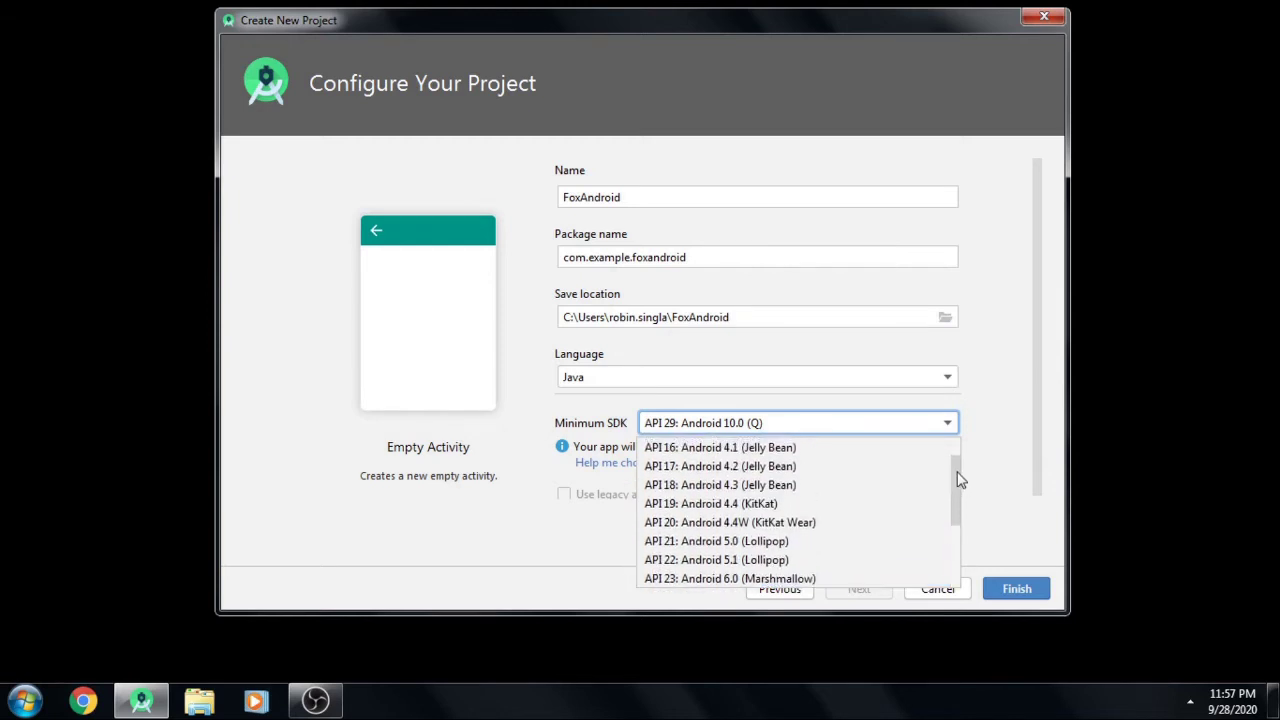
left_click(811, 486)
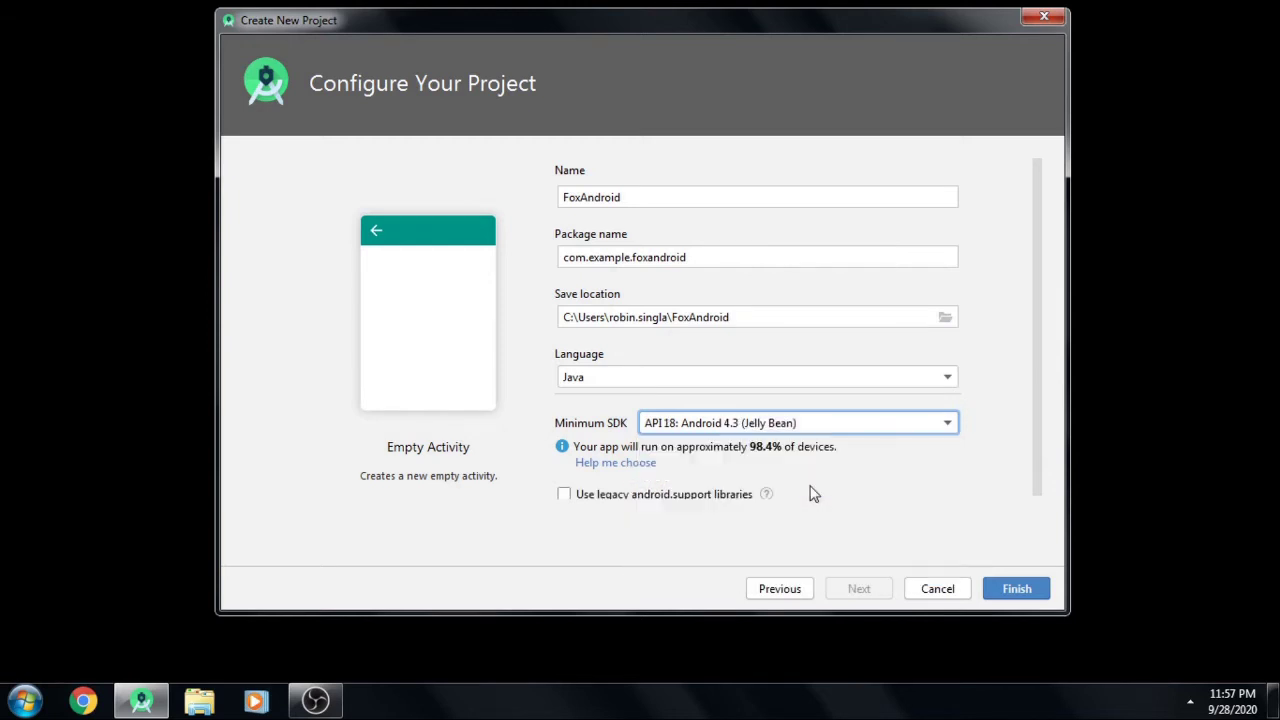
left_click(1018, 590)
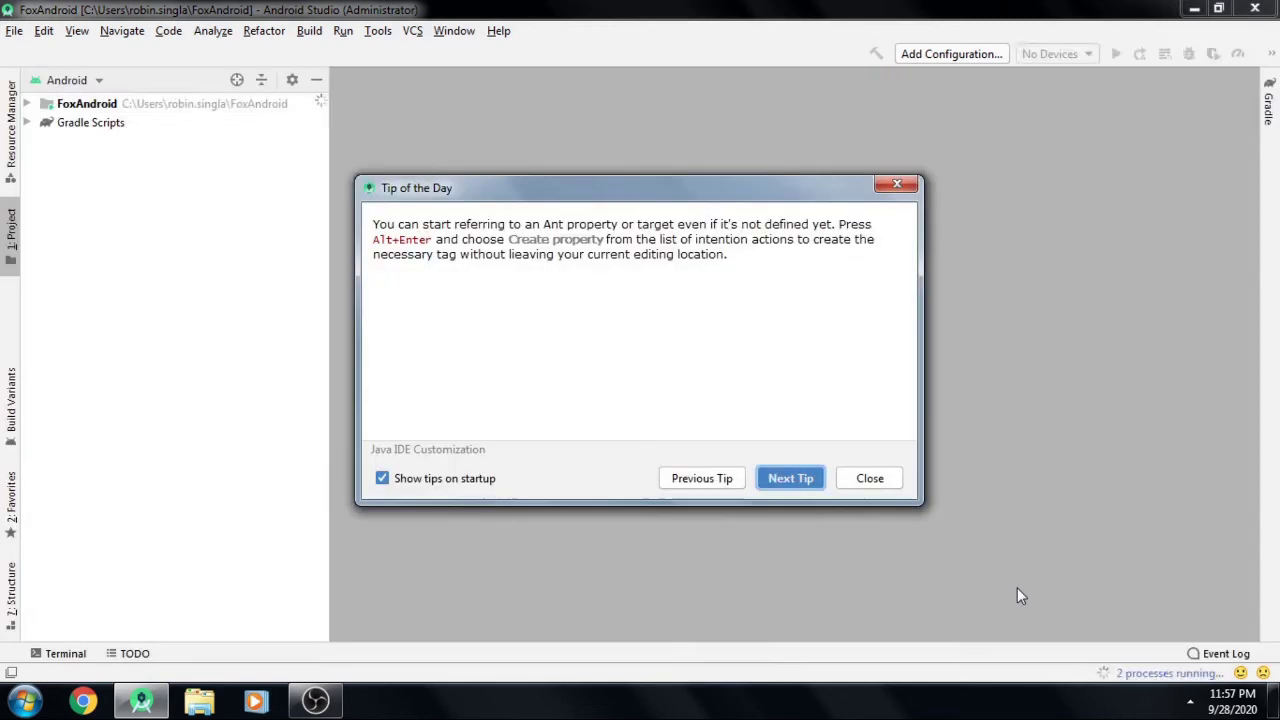
left_click(870, 480)
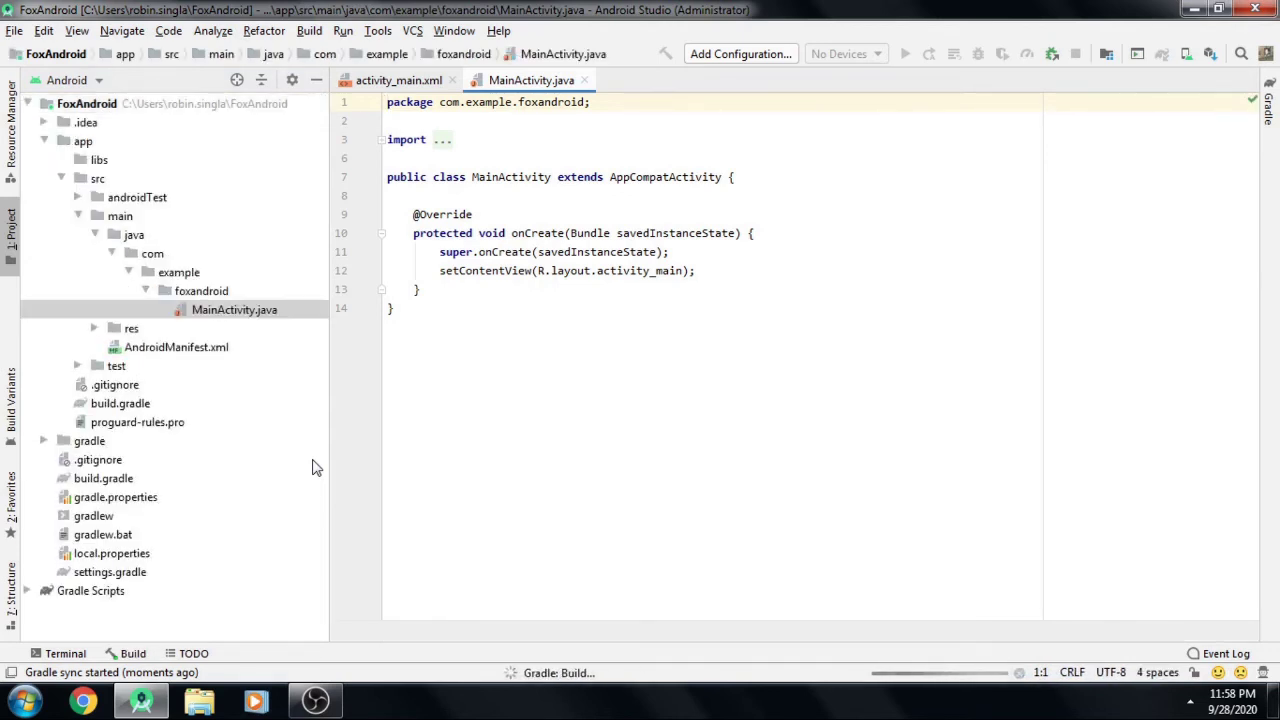
Check the project's Gradle sync output, hide it, and open the activity_main.xml layout
left_click(131, 653)
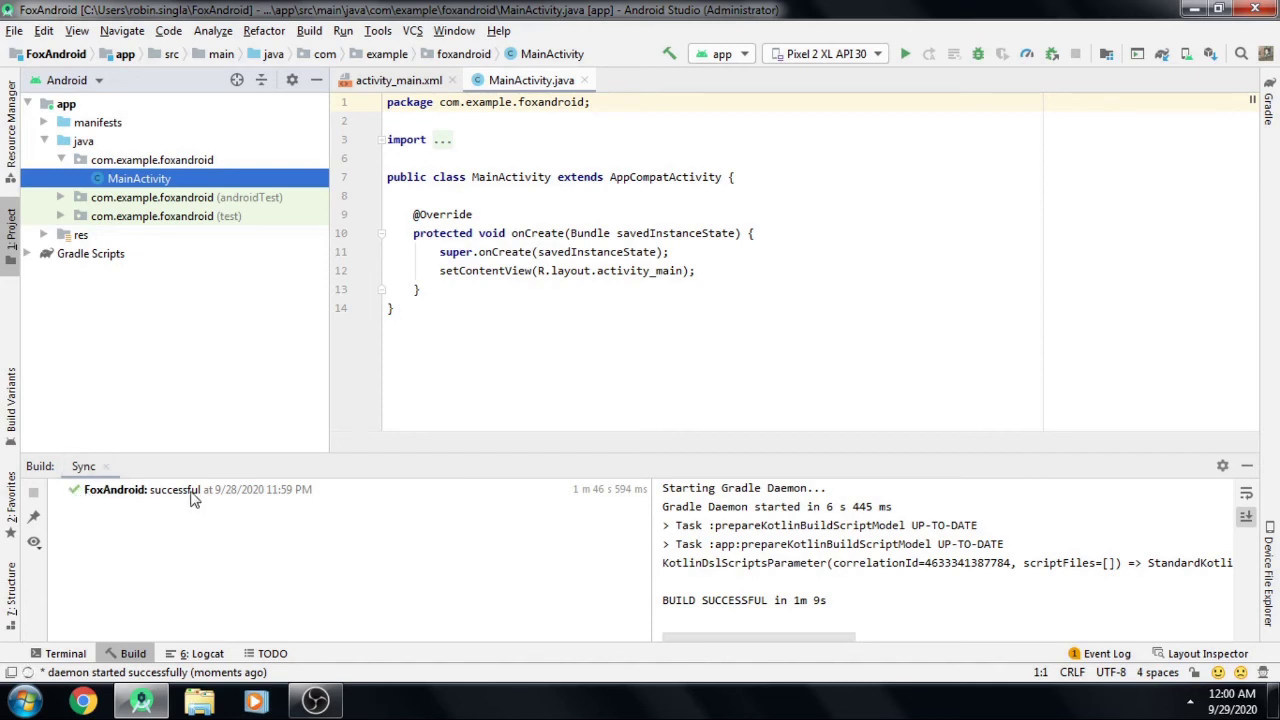
left_click(1246, 474)
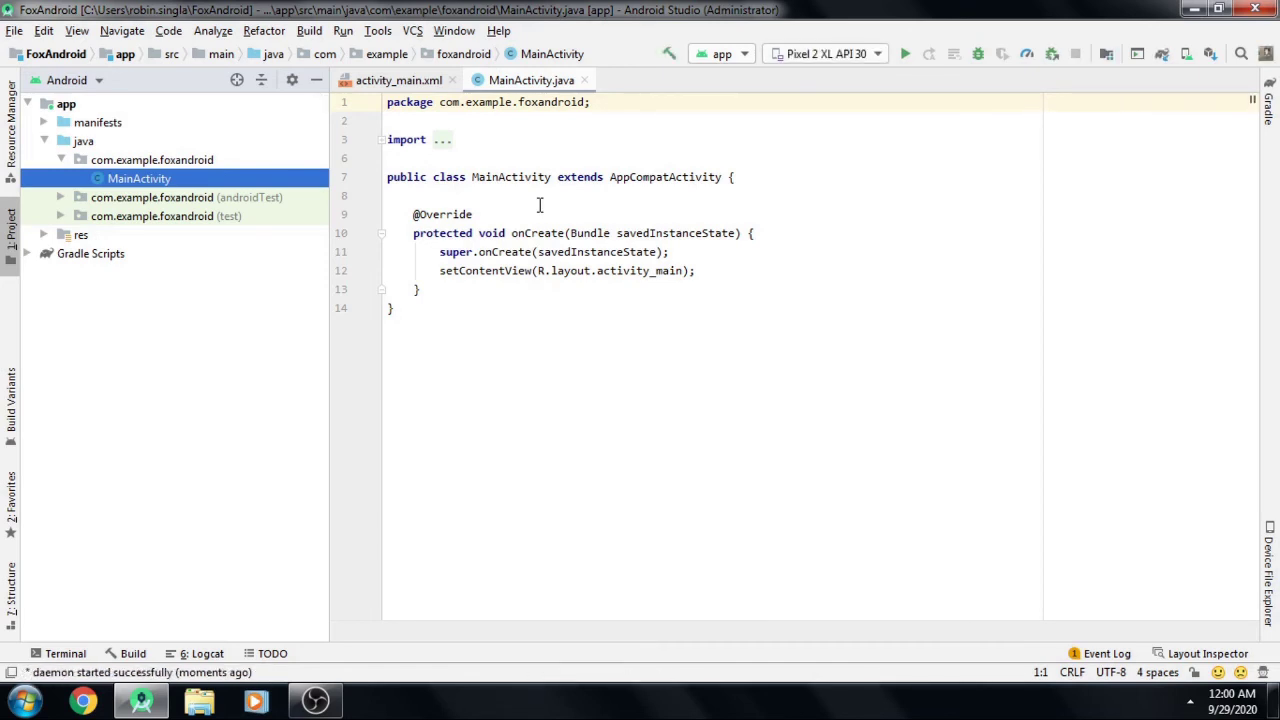
left_click(410, 84)
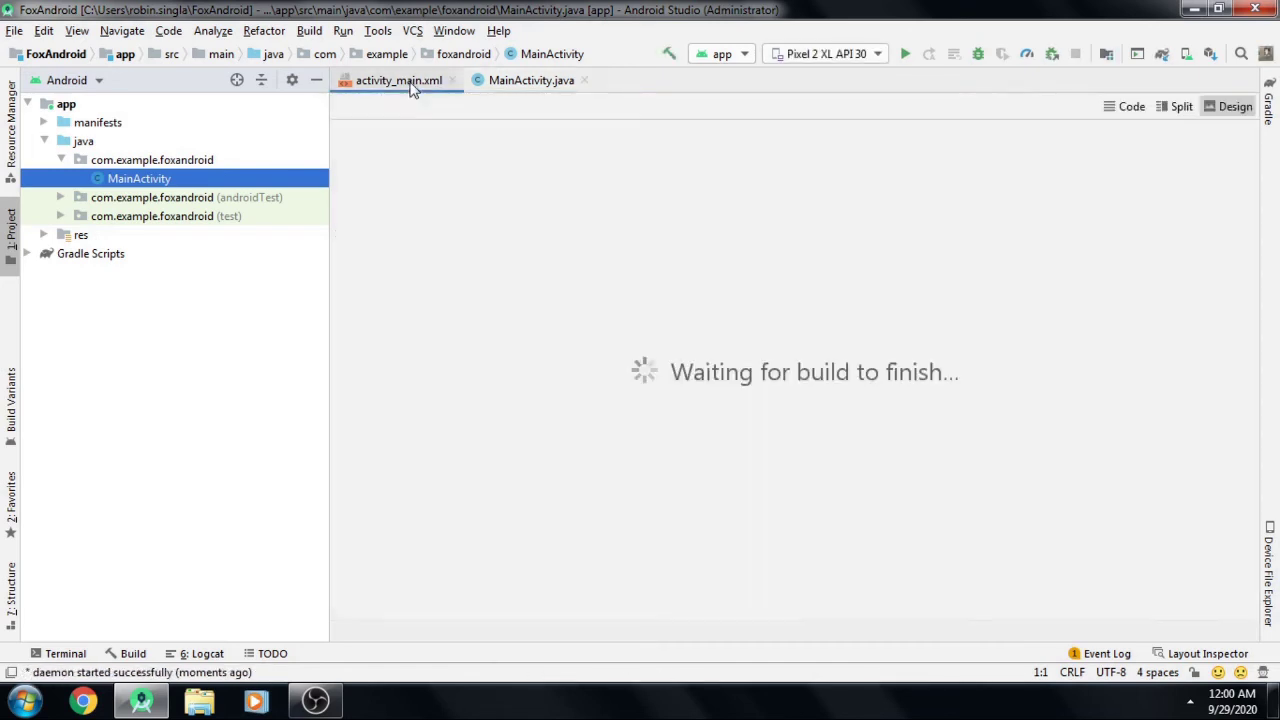